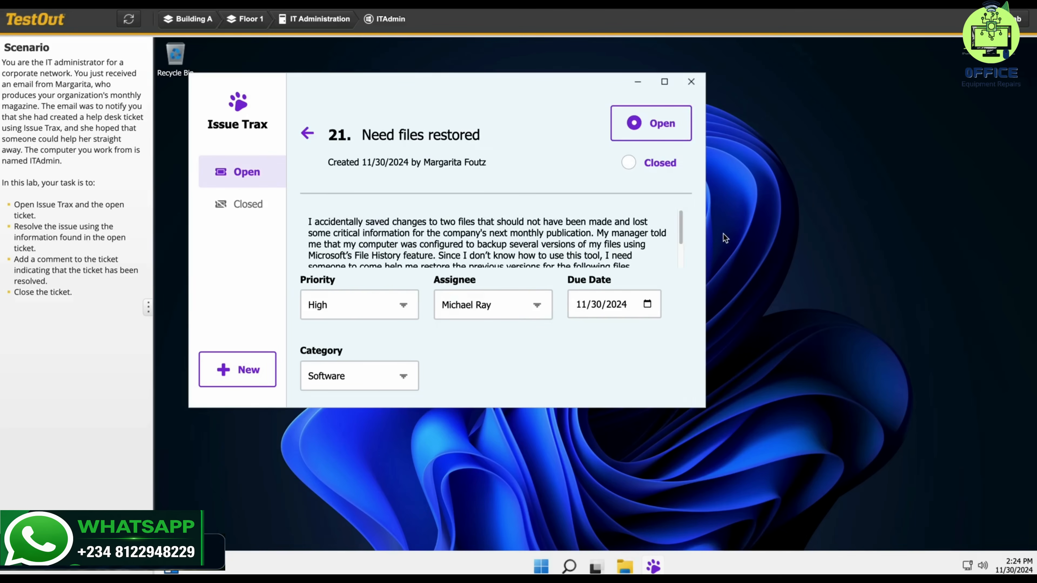
- Read the rest of the ticket description, and switch to the Marketing6 computer in Marketing Group C on Floor 2
drag(681, 239, 678, 276)
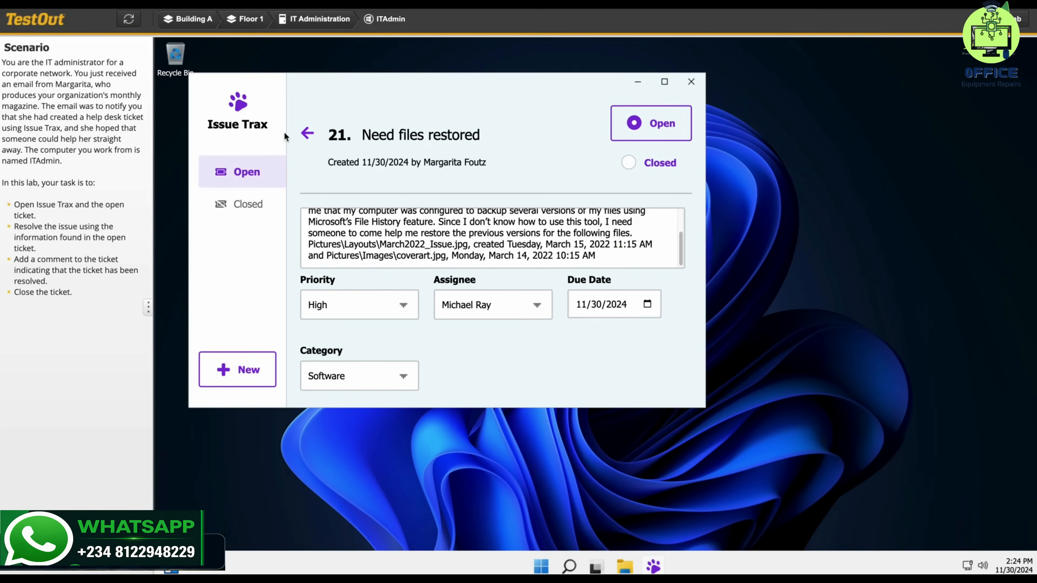
click(251, 20)
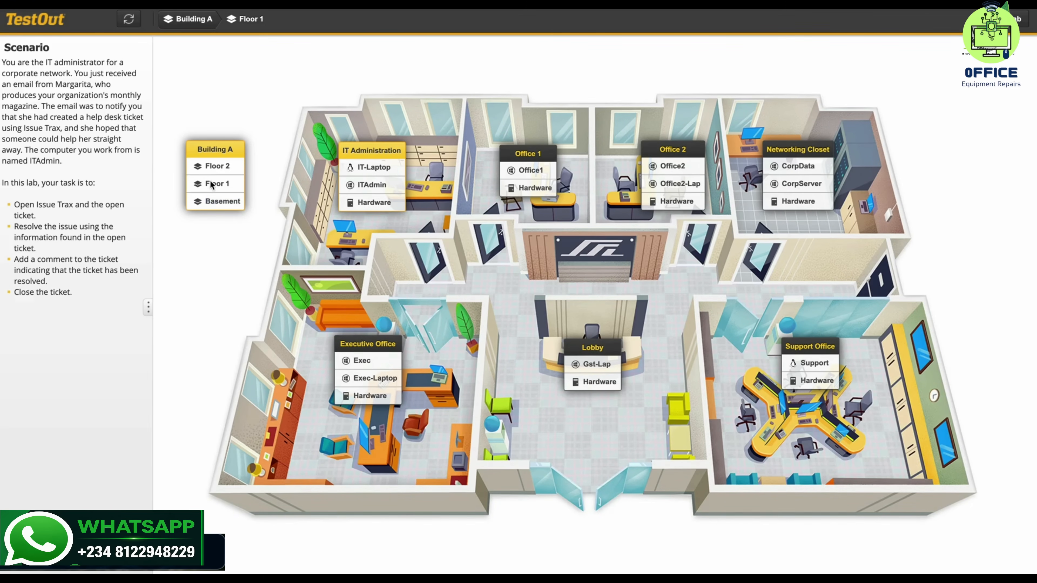
click(215, 170)
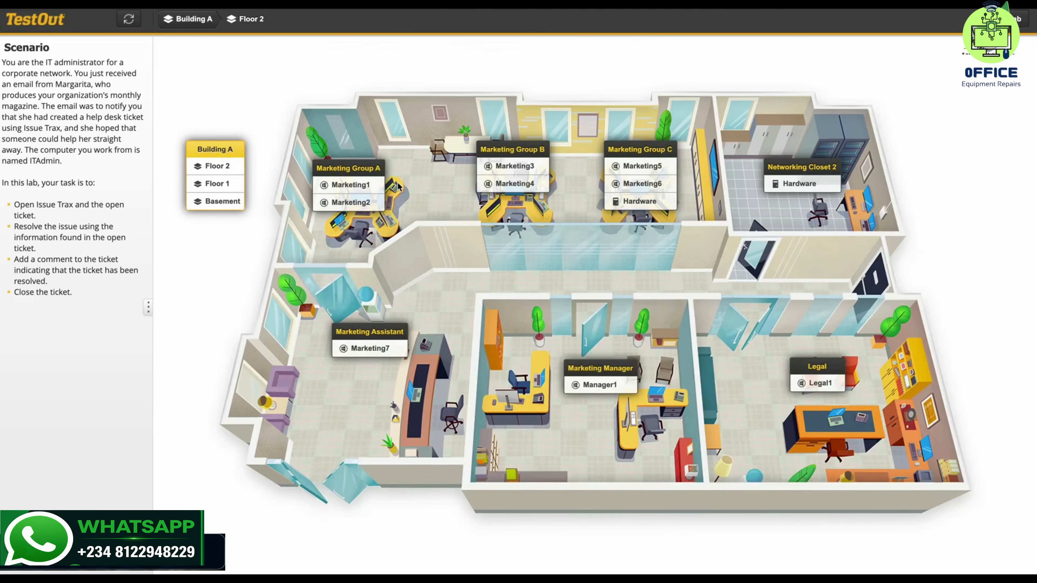
click(647, 183)
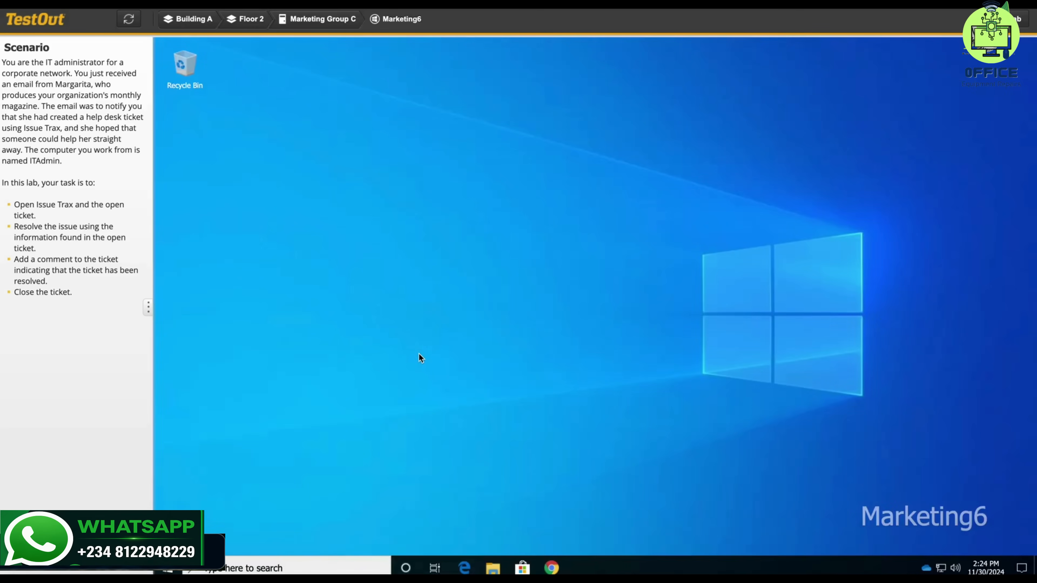
- Open the Pictures folder in File Explorer on Marketing6
click(493, 568)
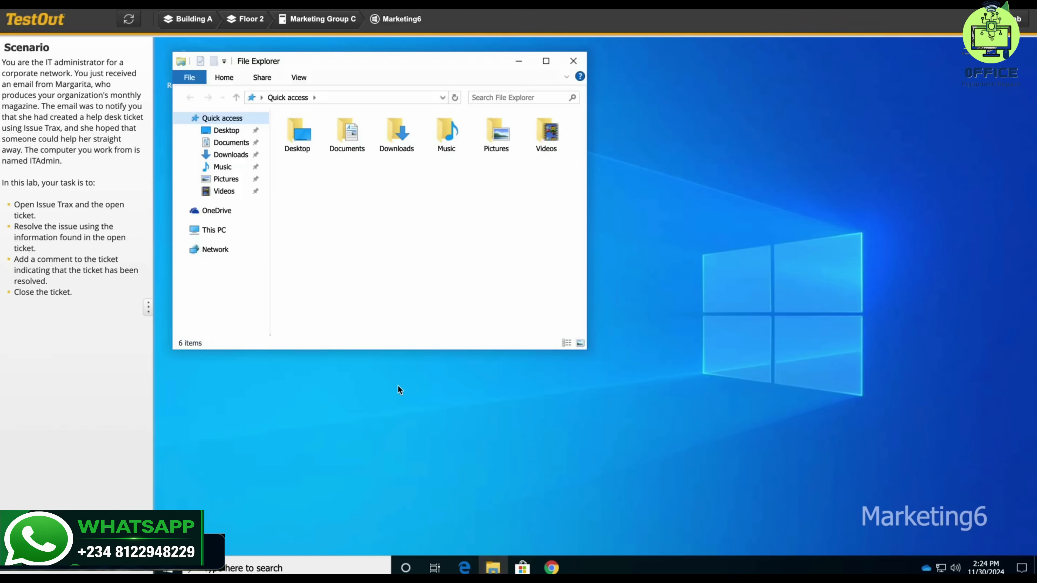
click(219, 232)
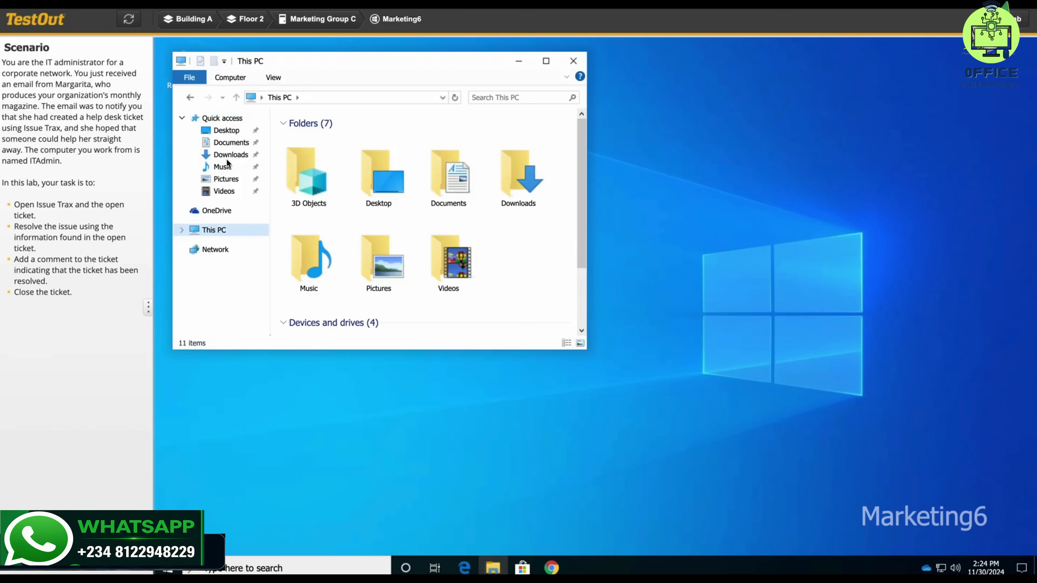
click(224, 180)
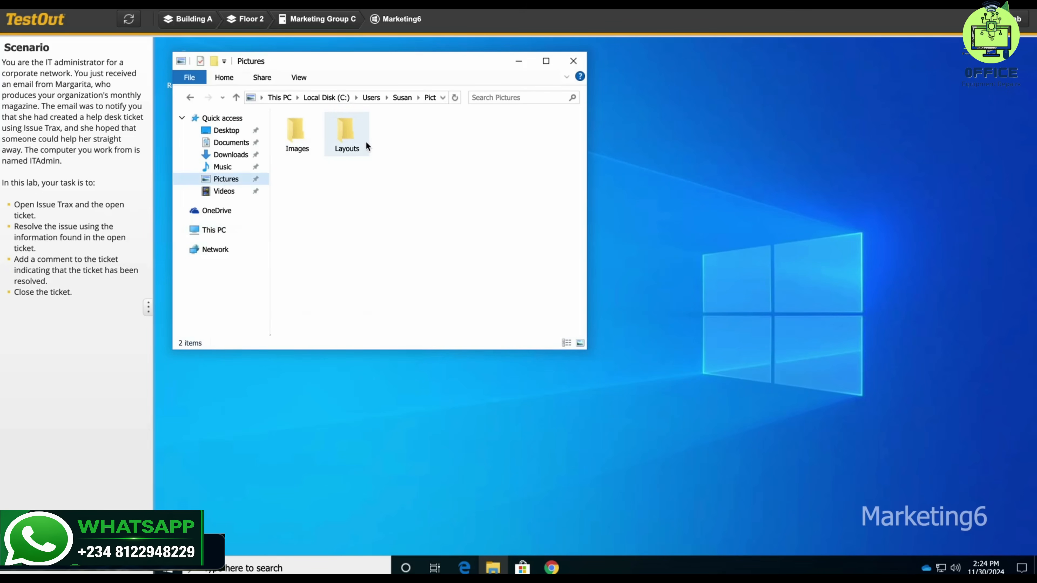
- Restore the Layouts folder to its 3/15/2022 11:15 AM previous version, replacing the existing files, and close its properties
right_click(340, 150)
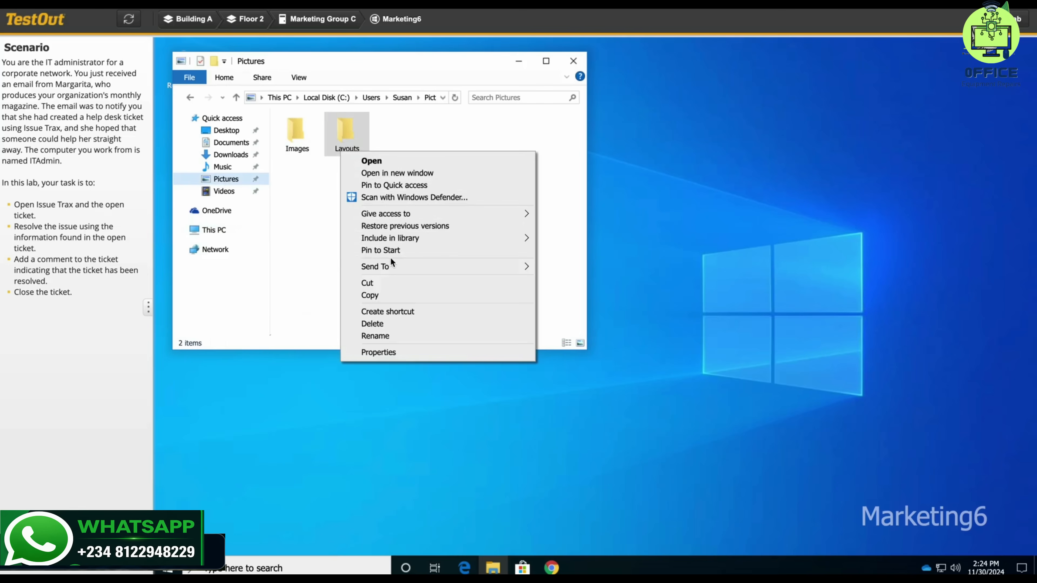
click(395, 227)
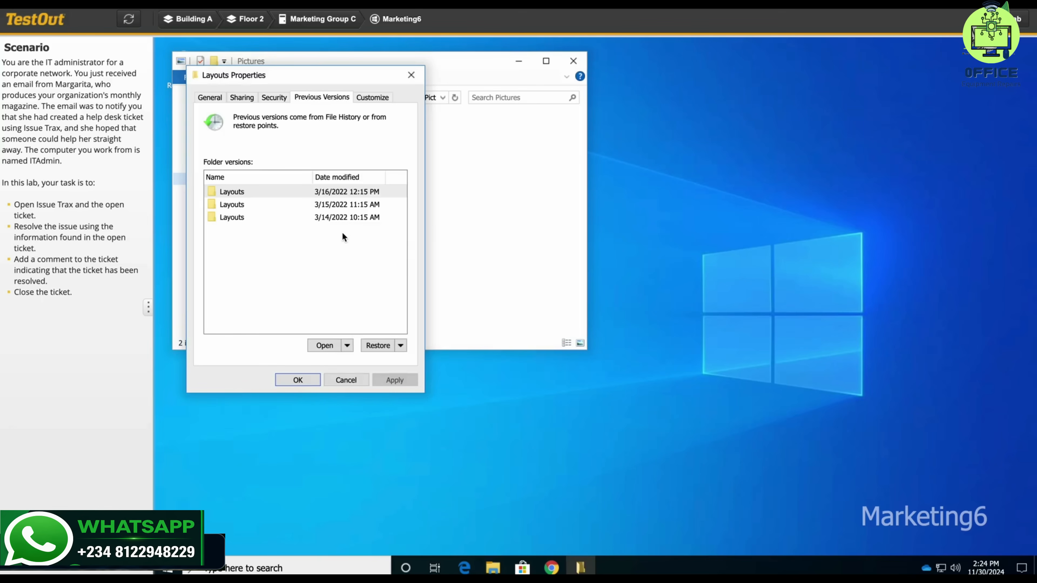
click(344, 205)
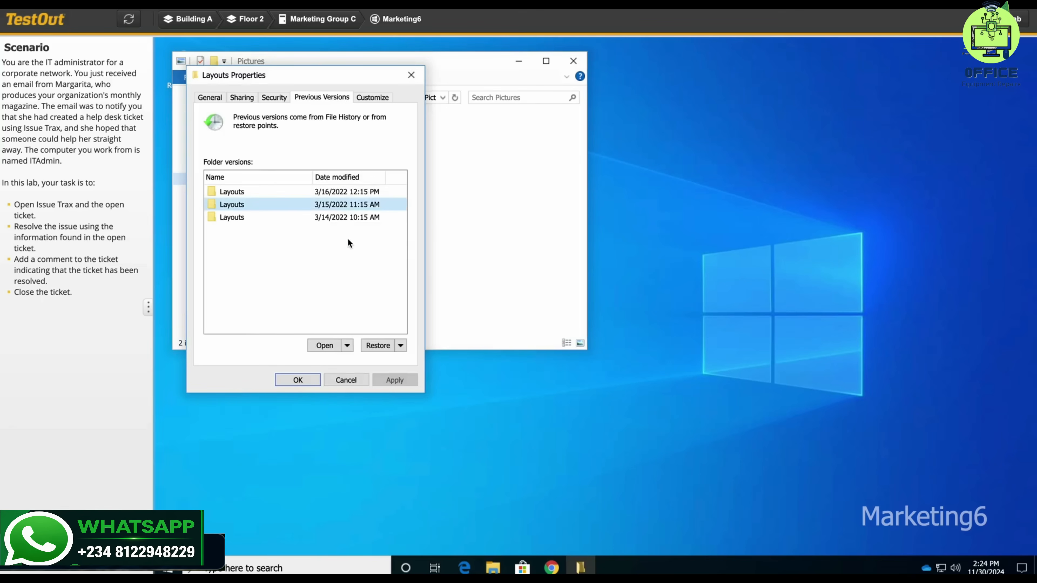
click(383, 345)
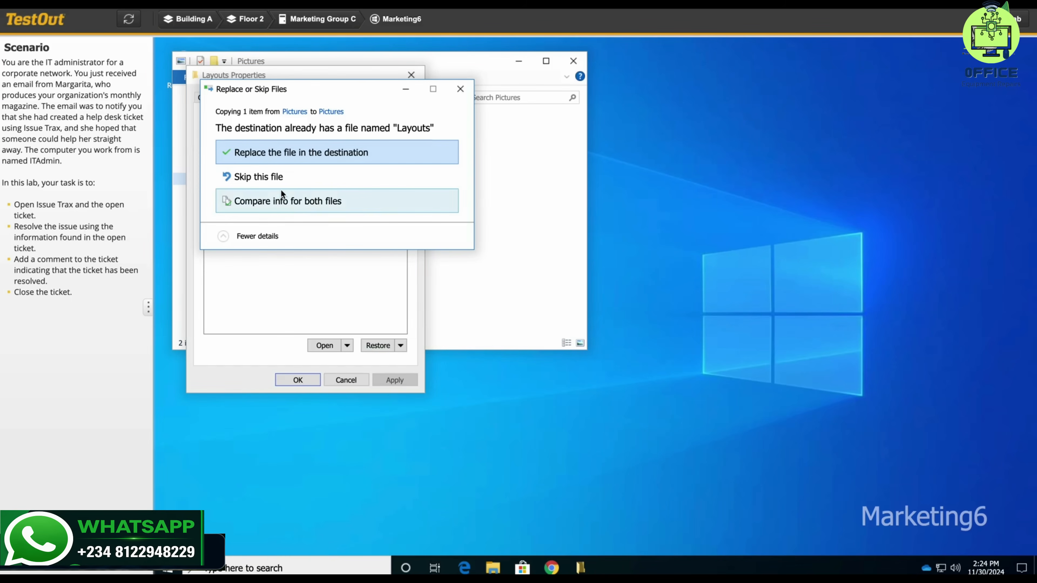
click(297, 152)
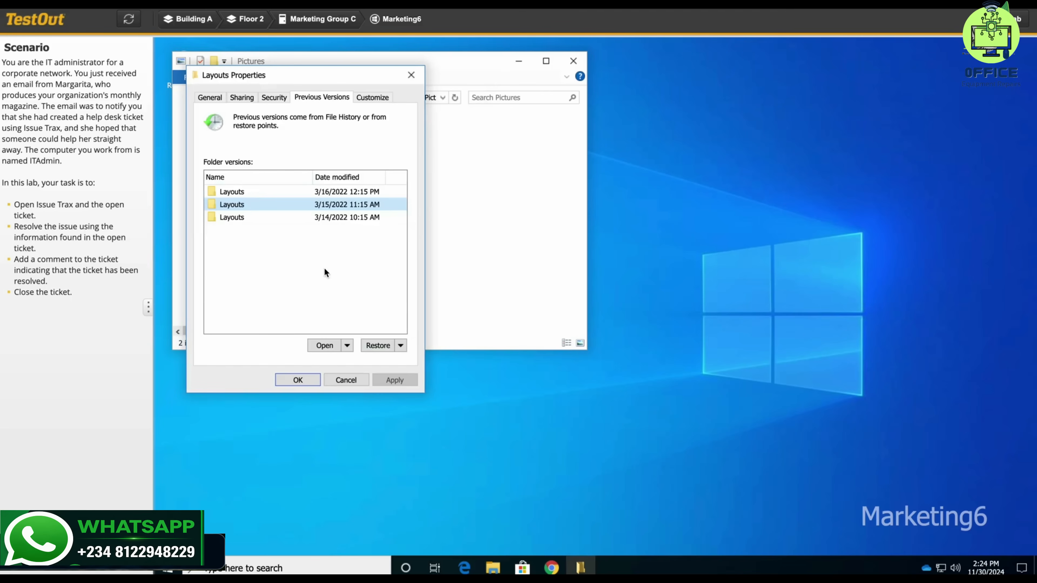
click(300, 379)
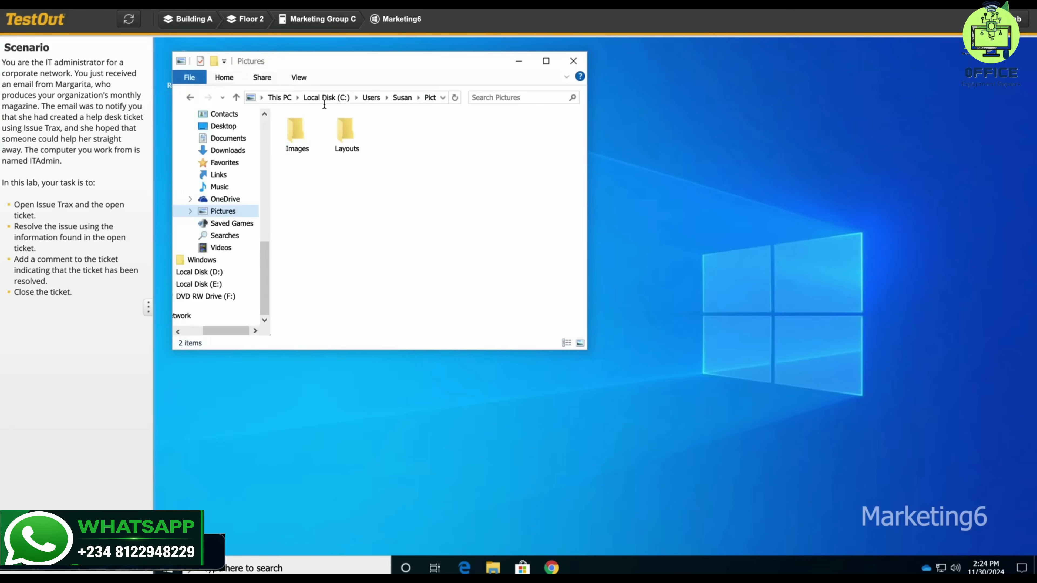
- Restore the Images folder to its 3/14/2022 10:15 AM previous version, replacing the existing files, and close its properties
right_click(299, 137)
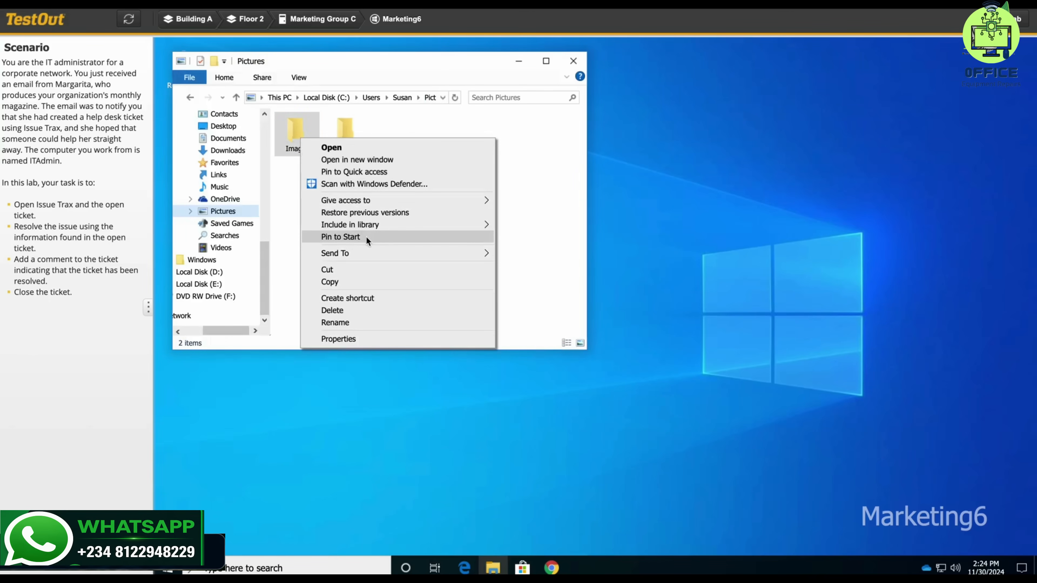
click(386, 212)
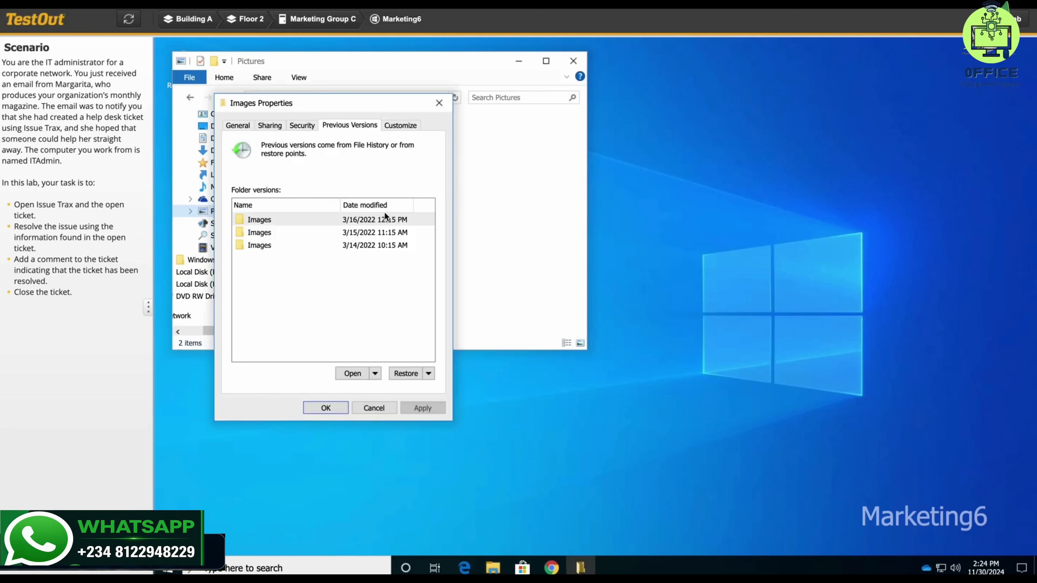
click(376, 244)
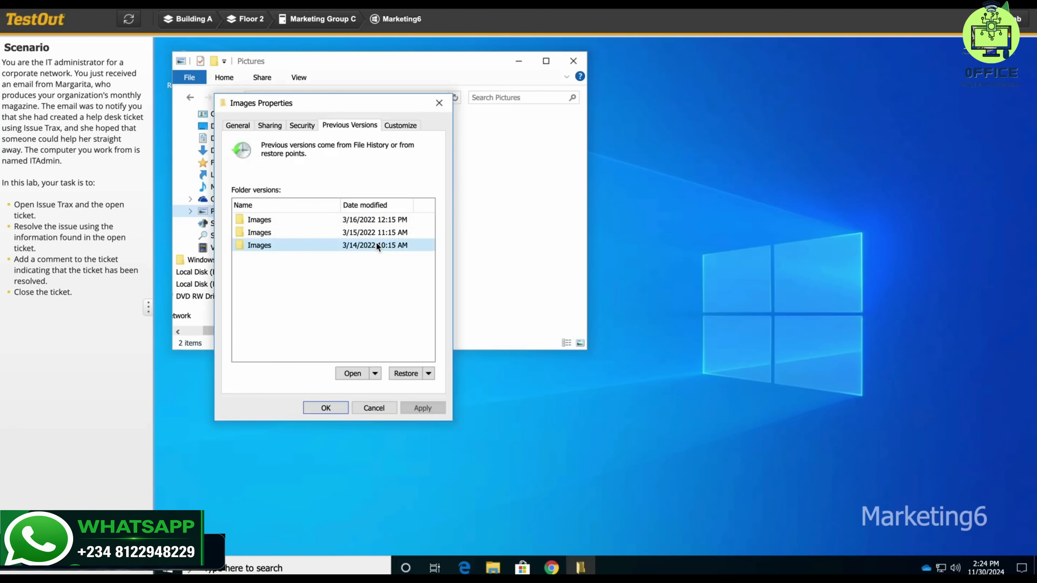
click(409, 374)
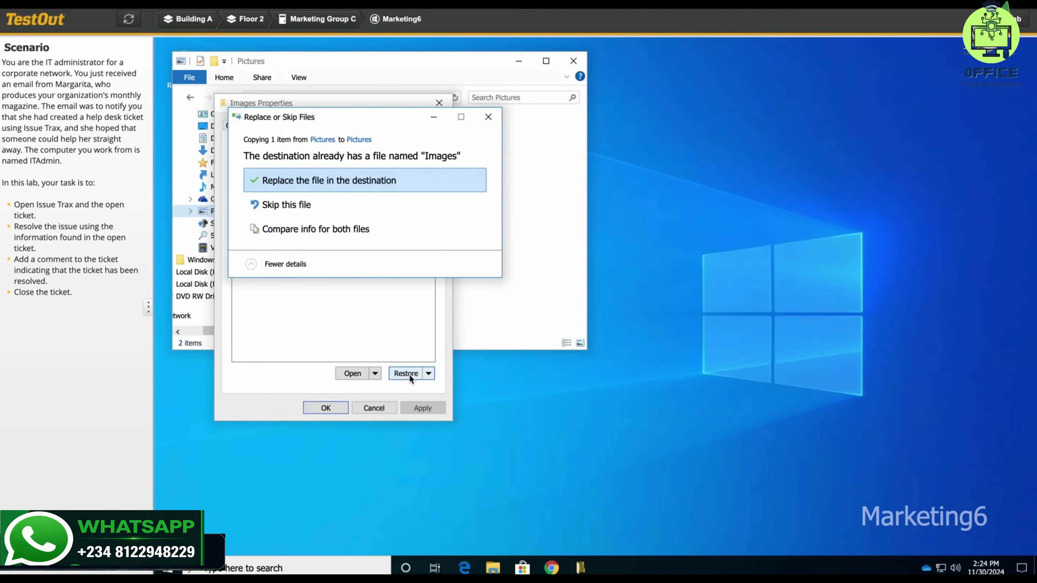
click(292, 182)
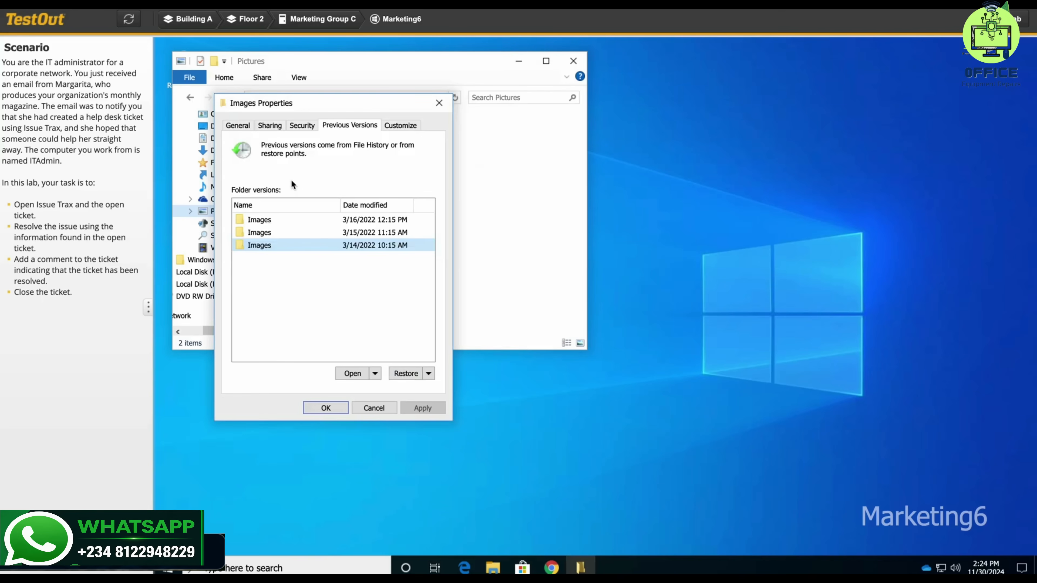
click(326, 408)
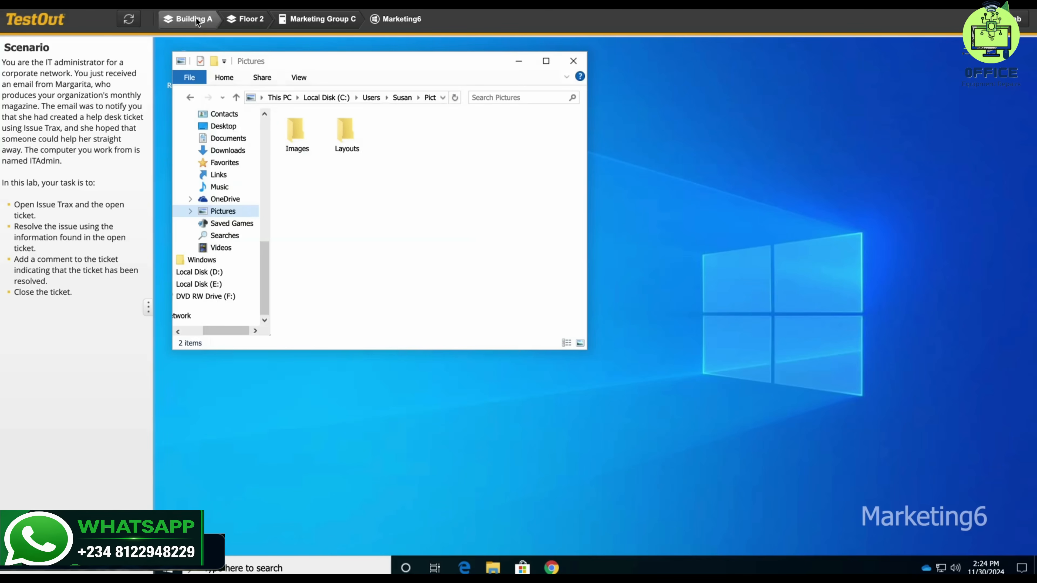
- Return to the ITAdmin computer in IT Administration on Floor 1
click(253, 21)
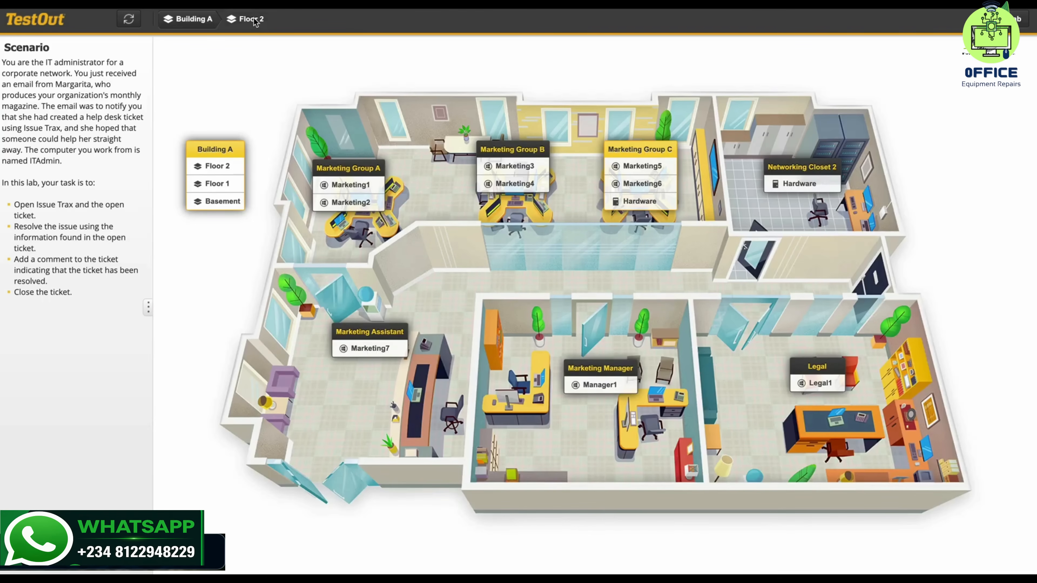
click(215, 185)
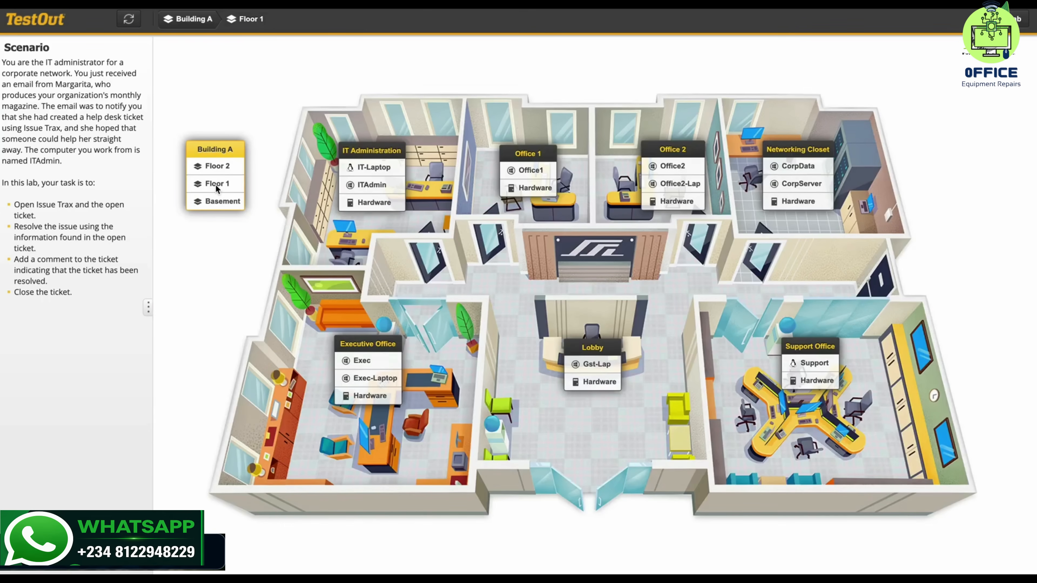
click(372, 186)
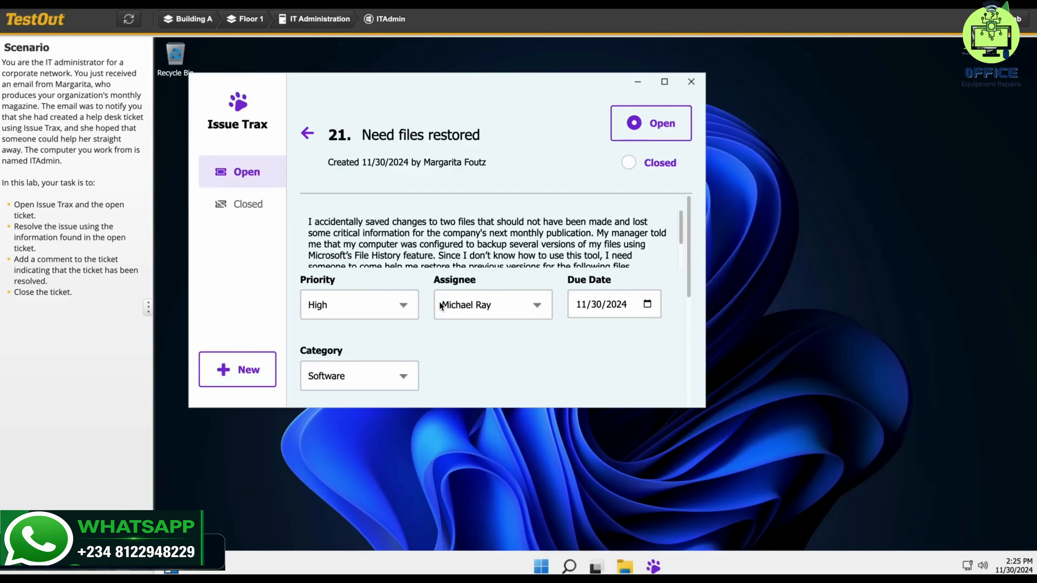
- Set the status of the "Need files restored" ticket to Closed
scroll(436, 351, down, 3)
scroll(436, 346, up, 2)
scroll(437, 342, up, 1)
scroll(436, 343, down, 8)
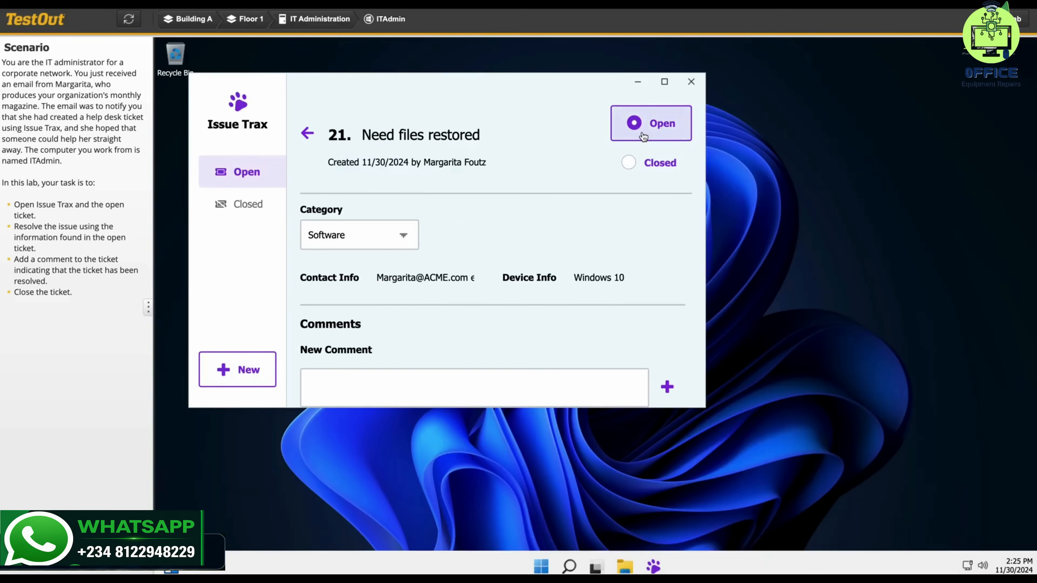
click(629, 166)
- Add the comment "Fixed the issues" to the "Need files restored" ticket
scroll(586, 263, down, 4)
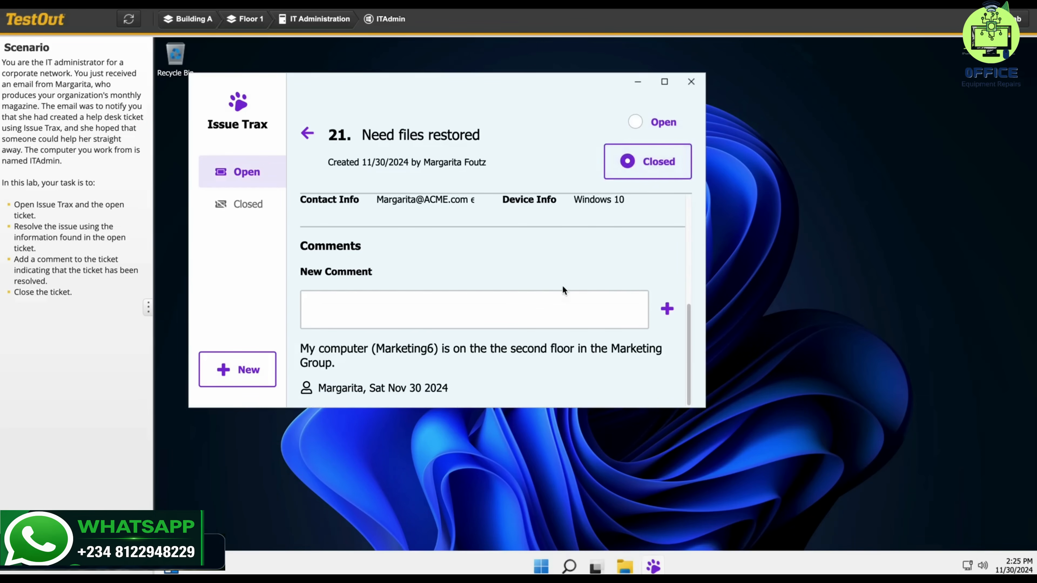
click(459, 314)
text(fi)
key(BackSpace)
key(BackSpace)
text(Fixed the issues)
click(667, 310)
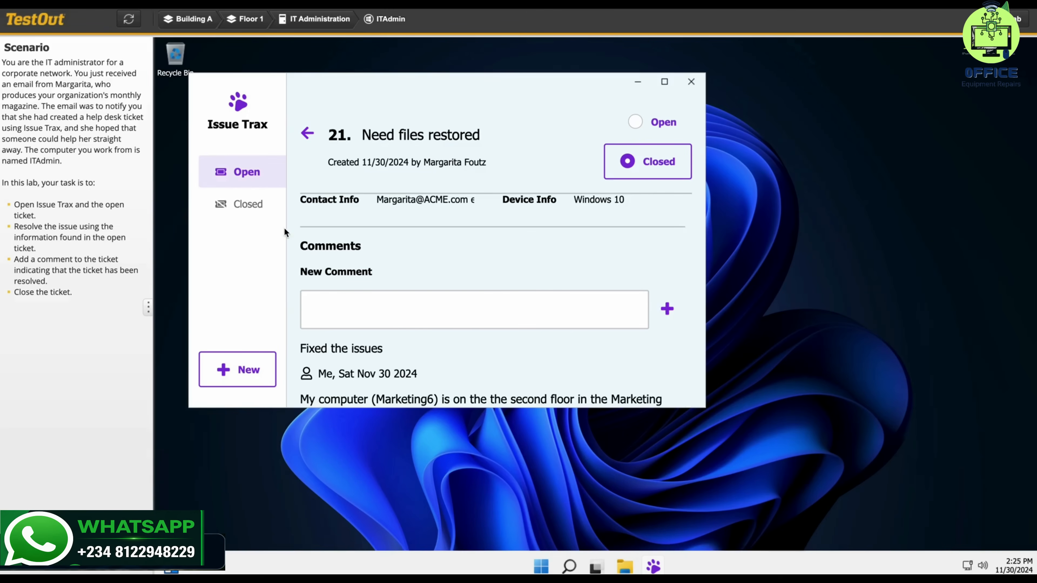
- Check the list of closed tickets, and submit the lab for scoring
click(249, 207)
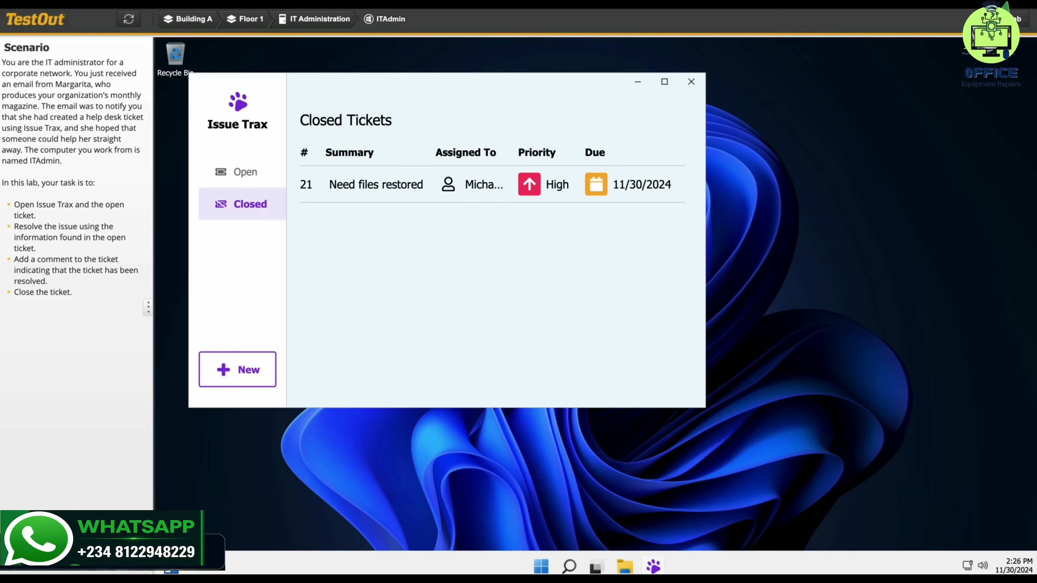
click(1017, 19)
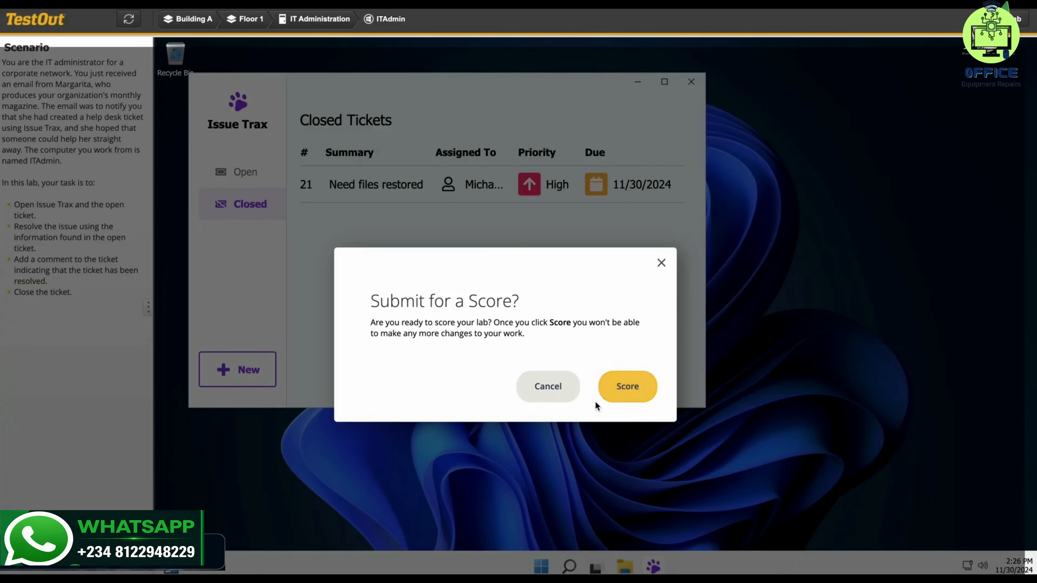
click(625, 386)
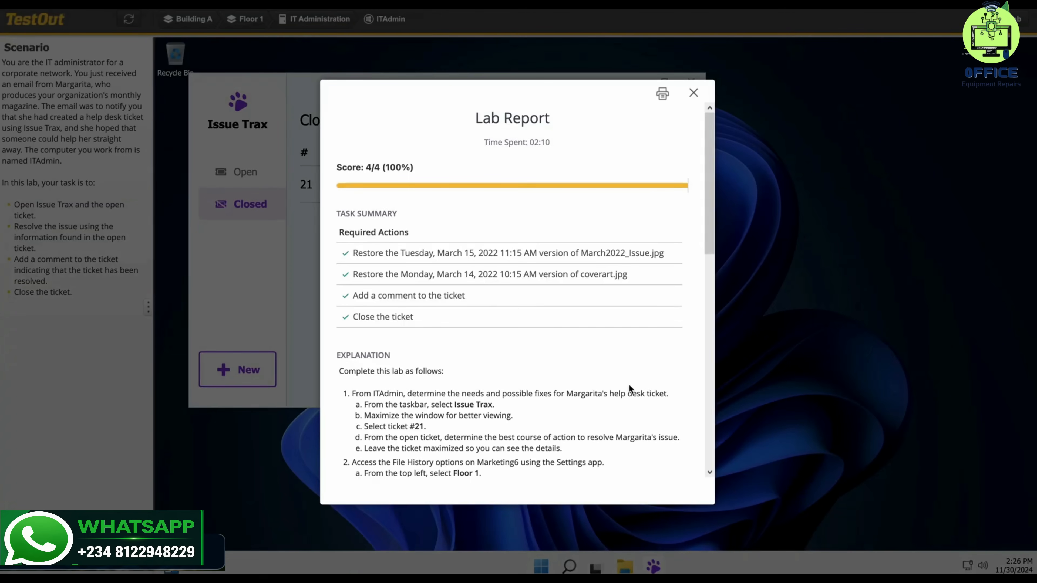